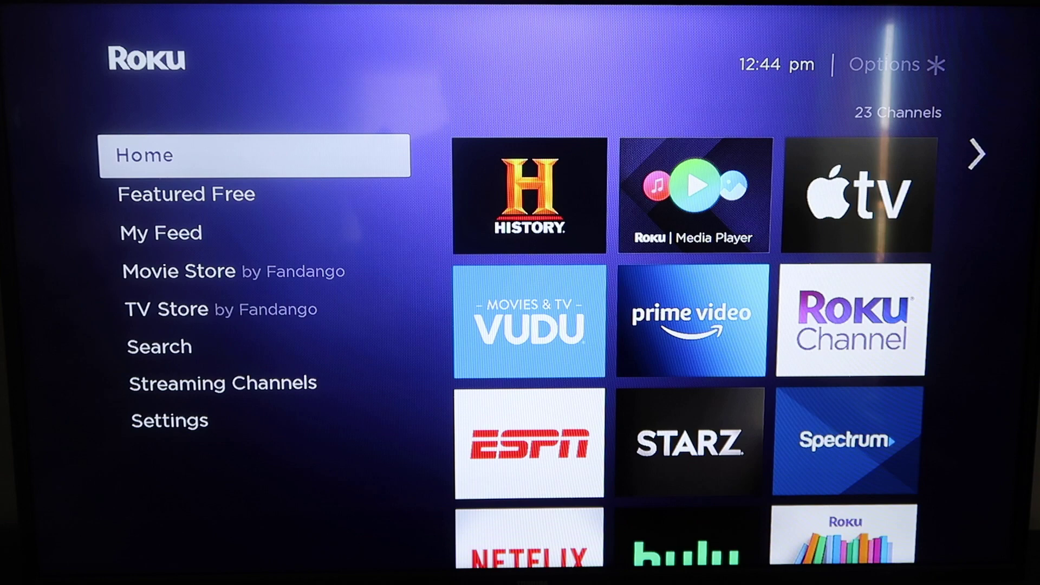
- Go from Home into Settings > System and view the system update page
key("Down")
key("Down")
key("Down")
key("Down")
key("Down")
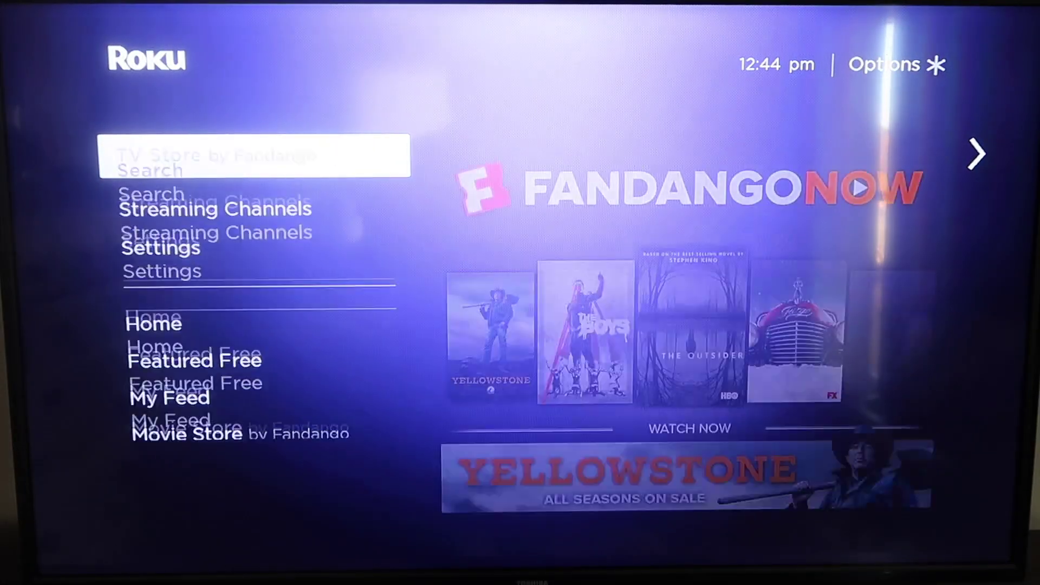
key("Down")
key("Down")
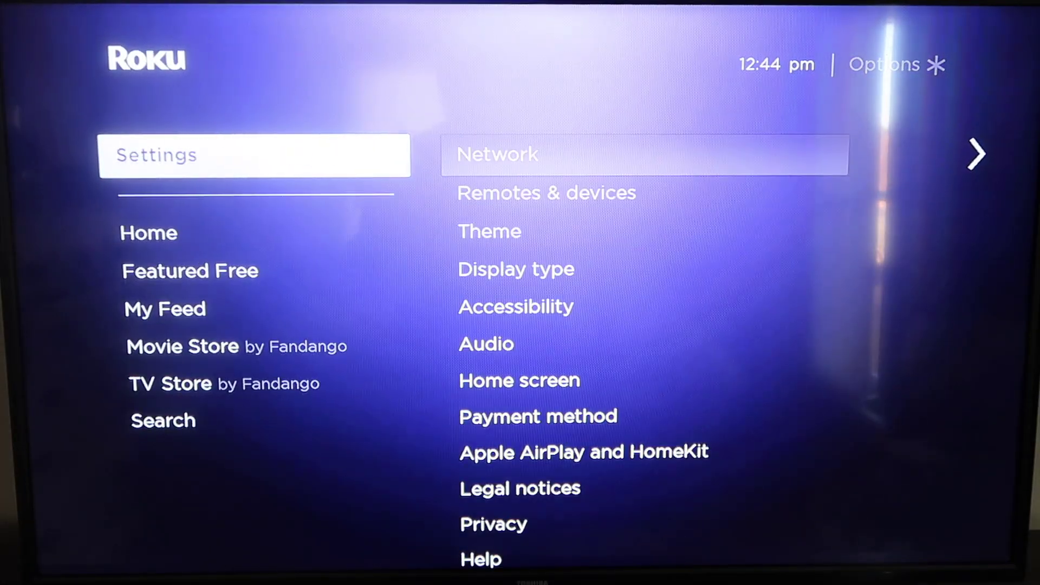
key("Right")
key("Down")
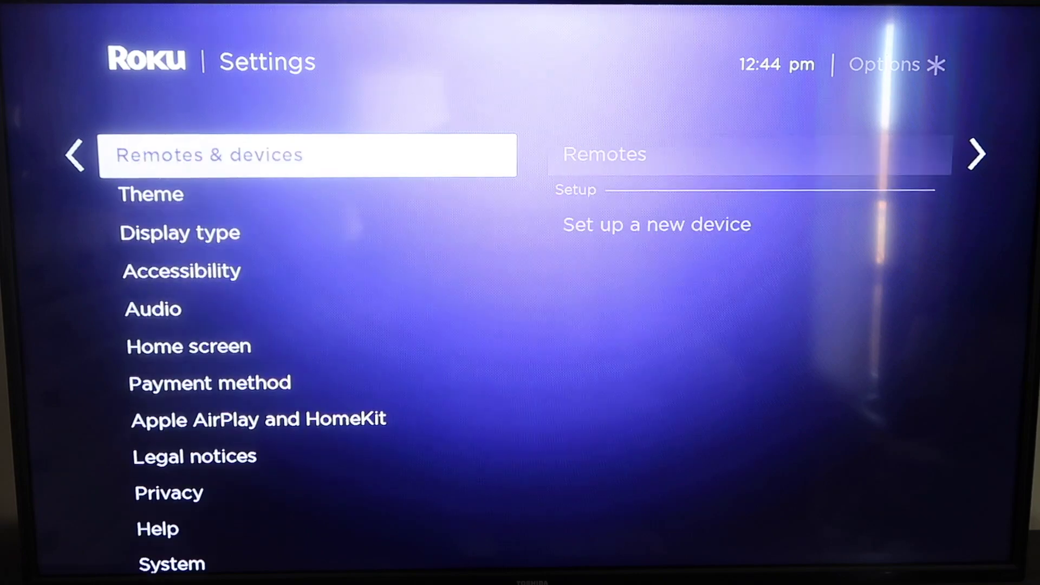
key("Down")
key("Down")
key("Down")
key("Down")
key("Down")
key("Down")
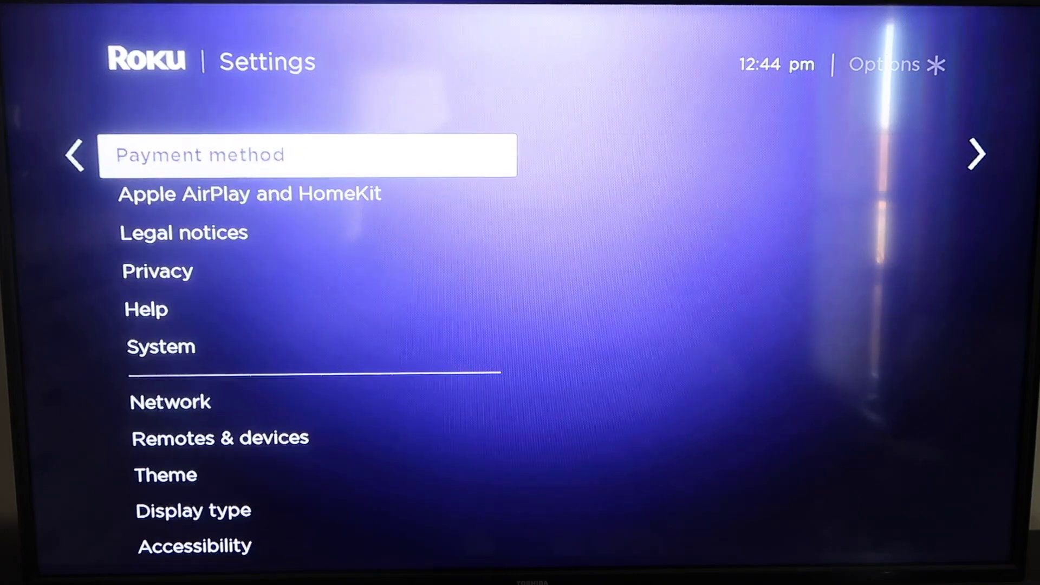
key("Down")
key("Down")
key("Down")
key("Down")
key("Right")
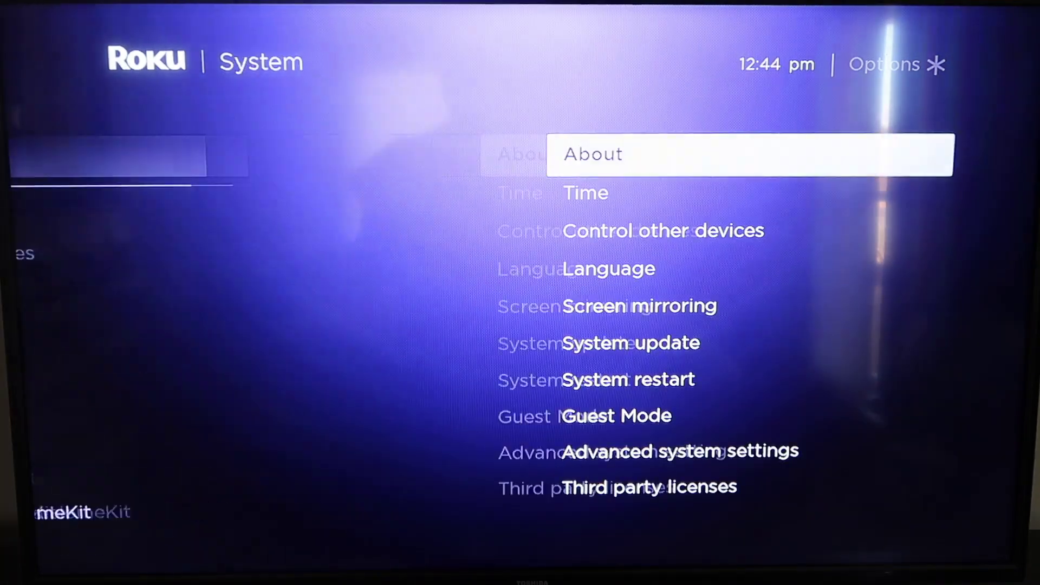
key("Down")
key("Down")
key("Down")
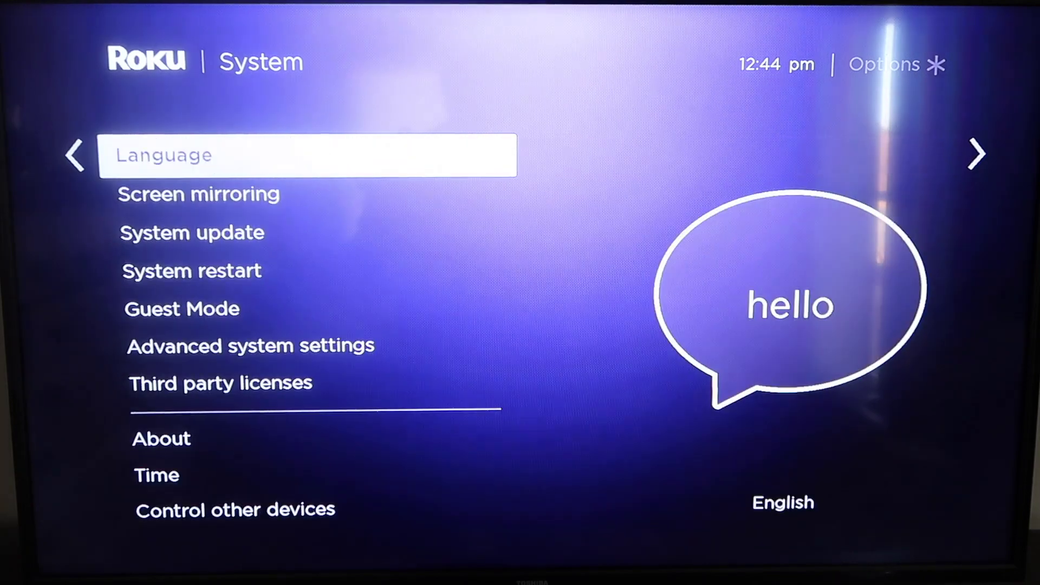
key("Down")
key("Down")
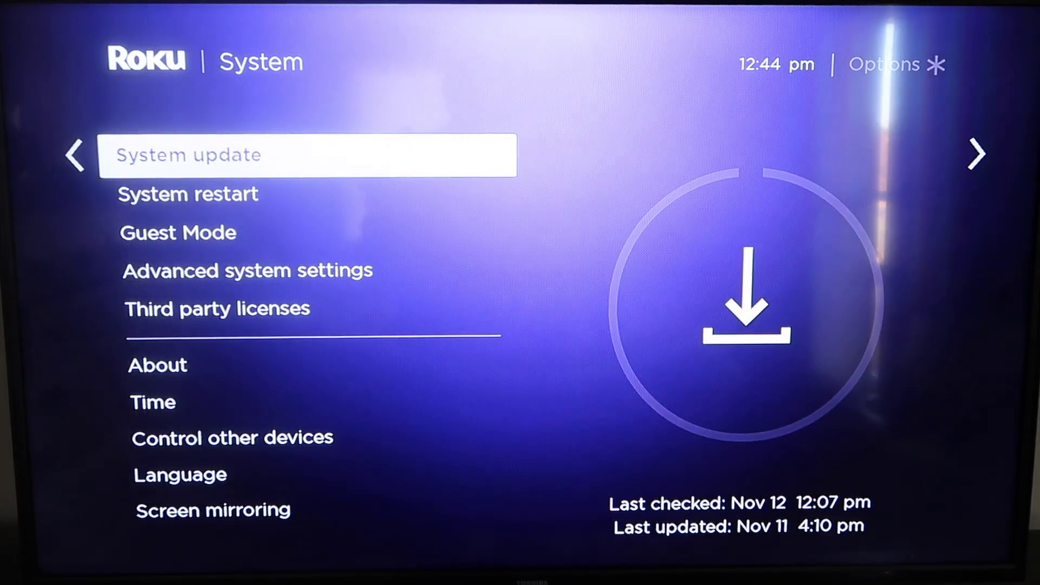
key("Right")
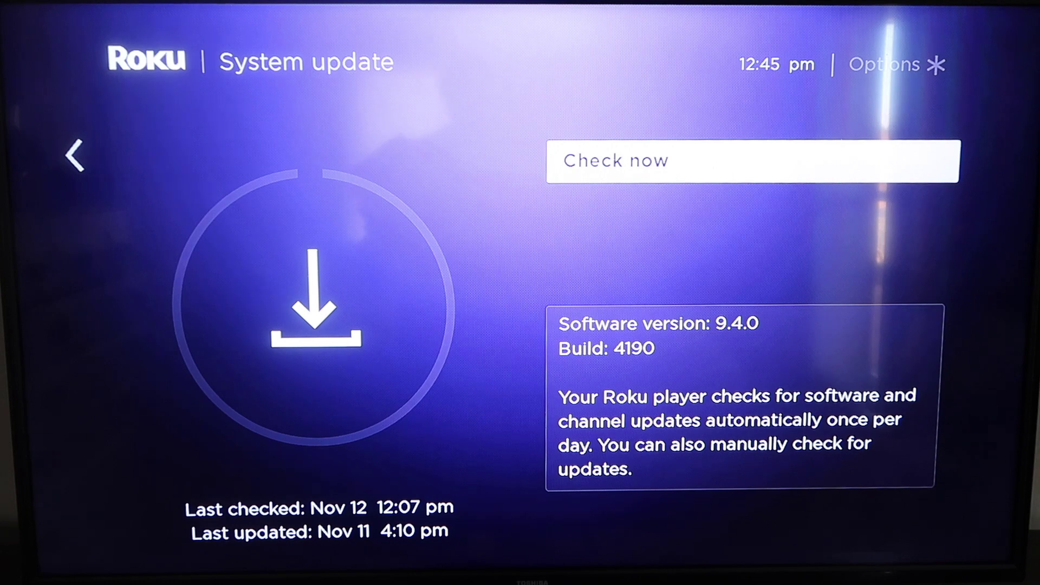
- Return Home and re-enter Settings, moving down toward Apple AirPlay and HomeKit
key("Home")
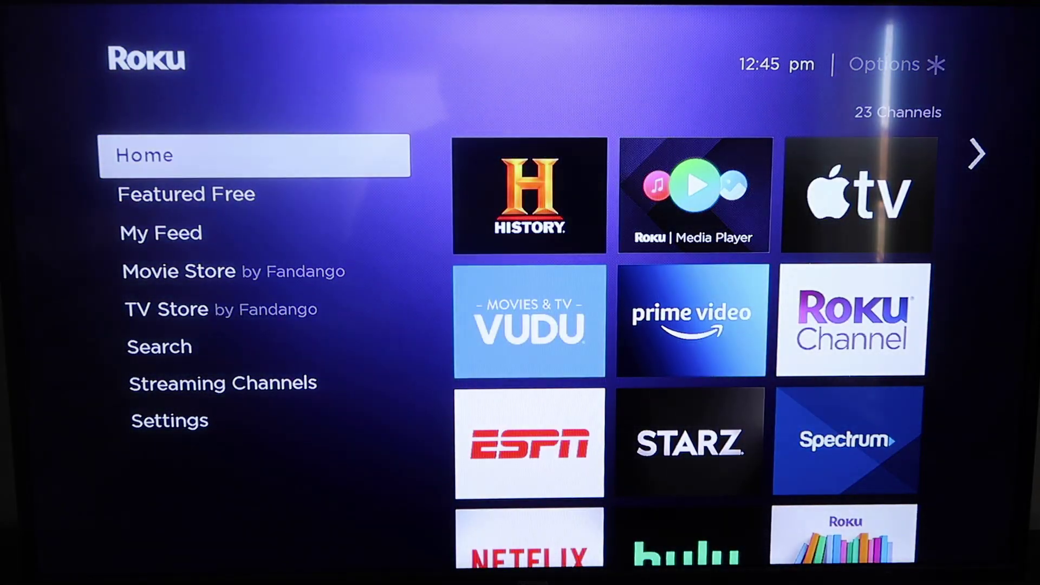
key("Down")
key("Down")
key("Down")
key("Down")
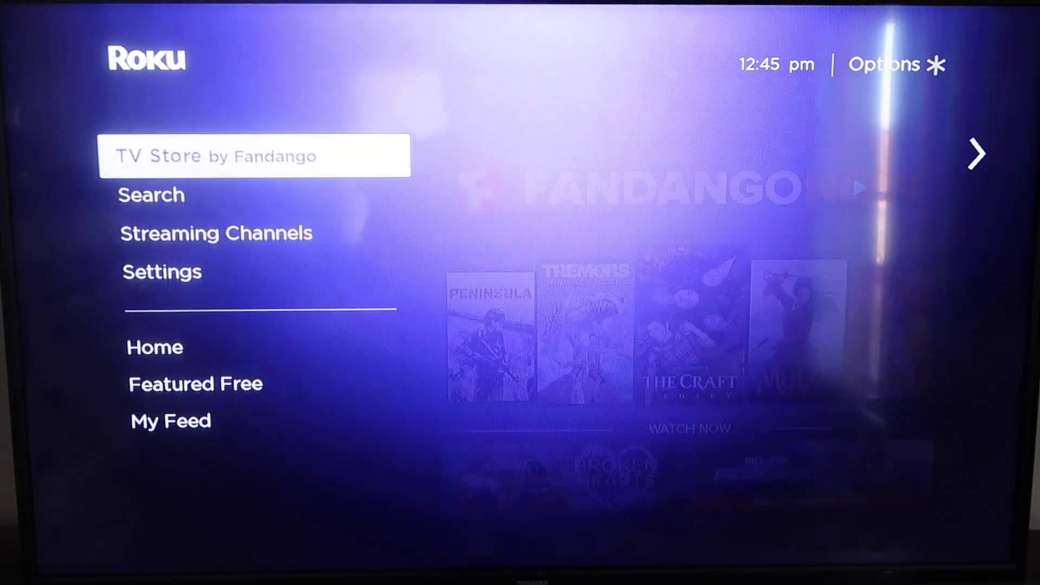
key("Down")
key("Down")
key("Down")
key("Right")
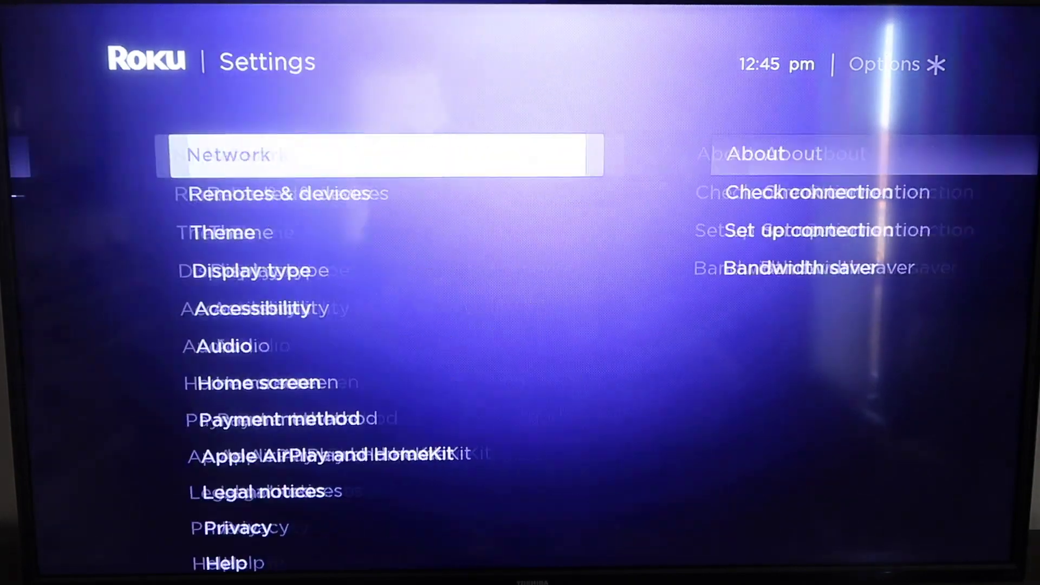
key("Down")
key("Down")
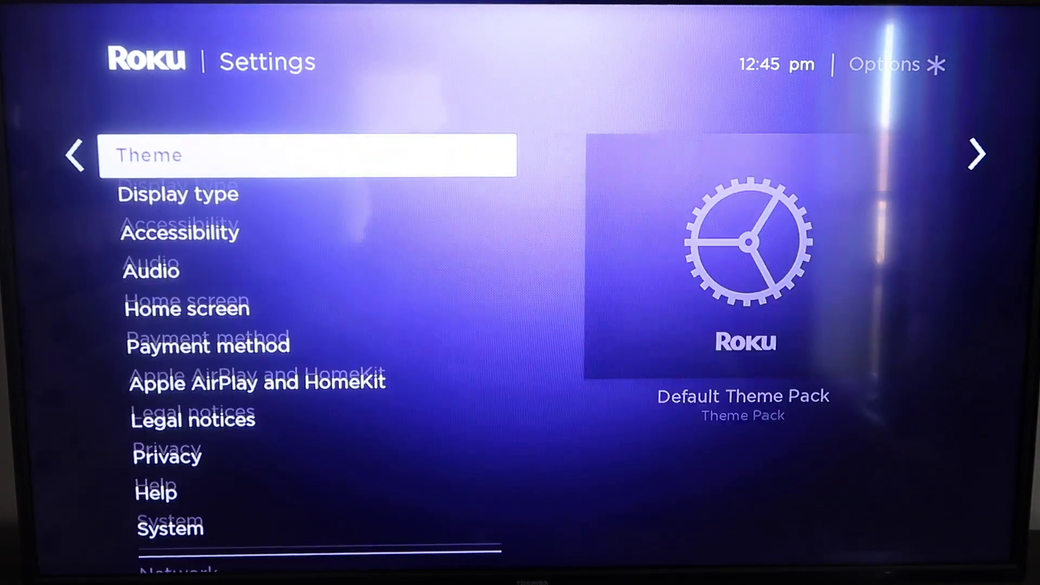
key("Down")
key("Down")
key("Down")
key("Down")
key("Down")
key("Down")
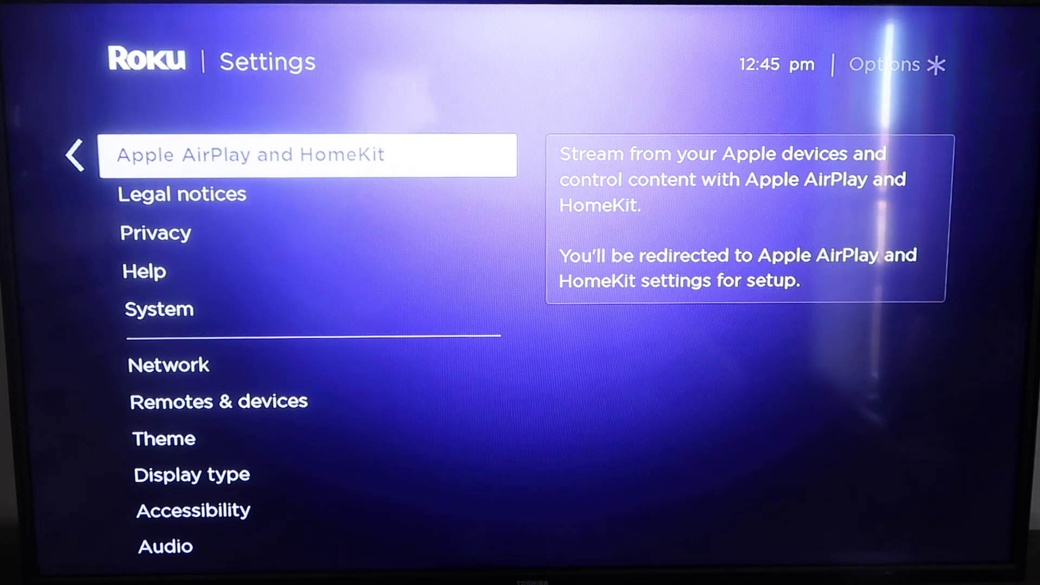
- Open Apple AirPlay and HomeKit and keep Require Code at First Time Only, not Every Time
key("Return")
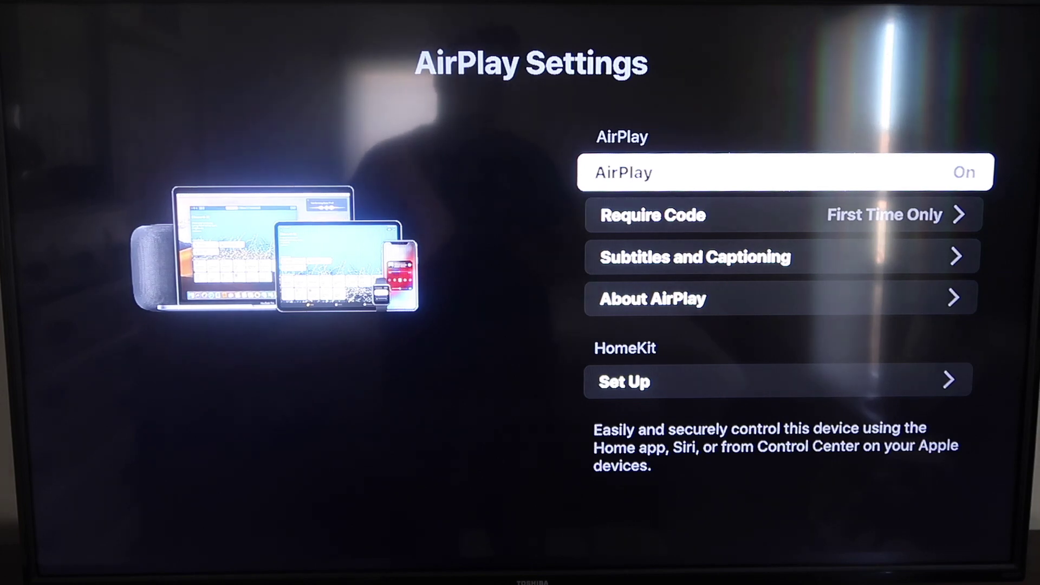
key("Down")
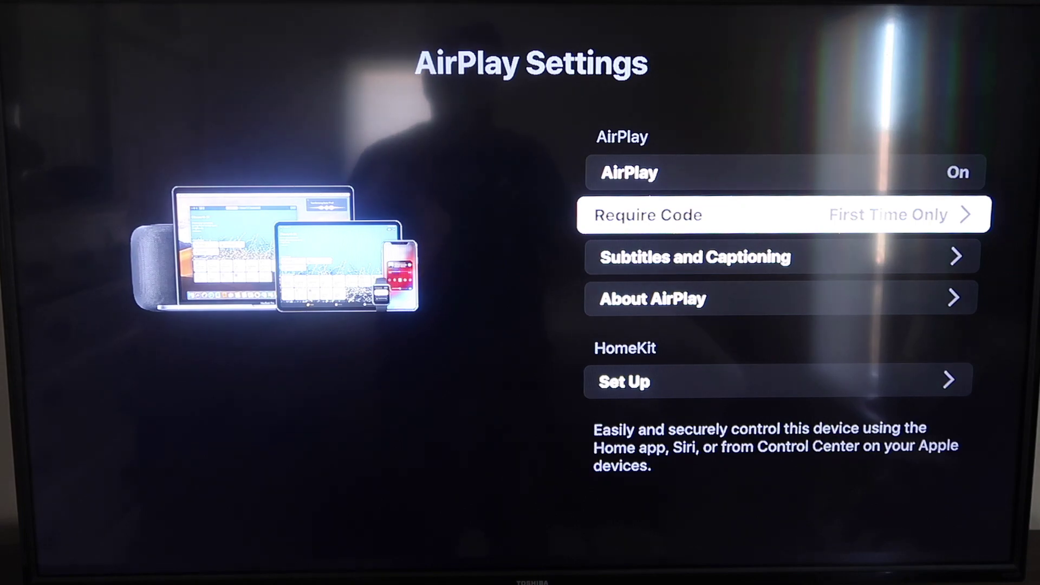
key("Return")
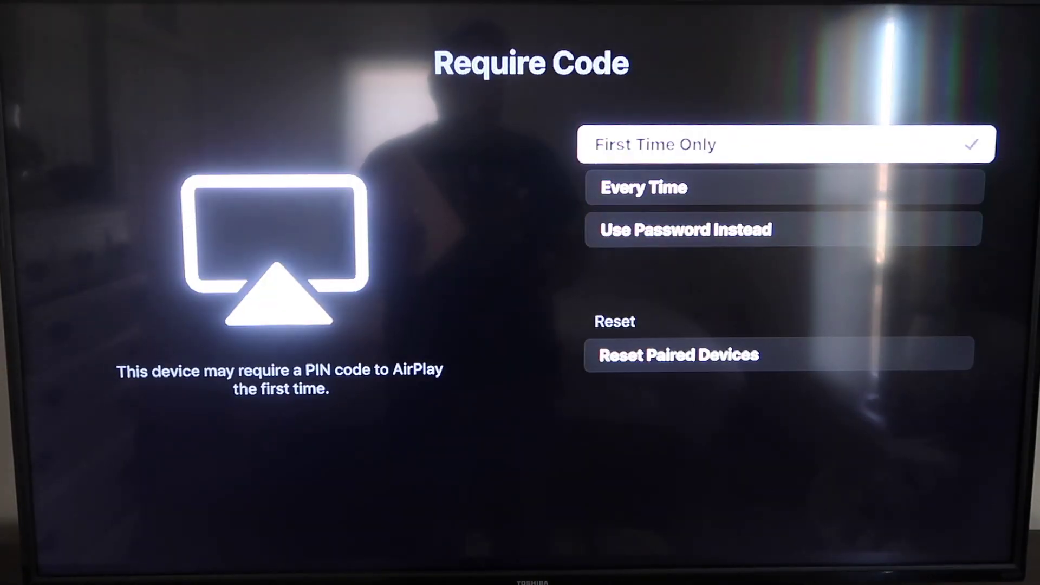
key("Down")
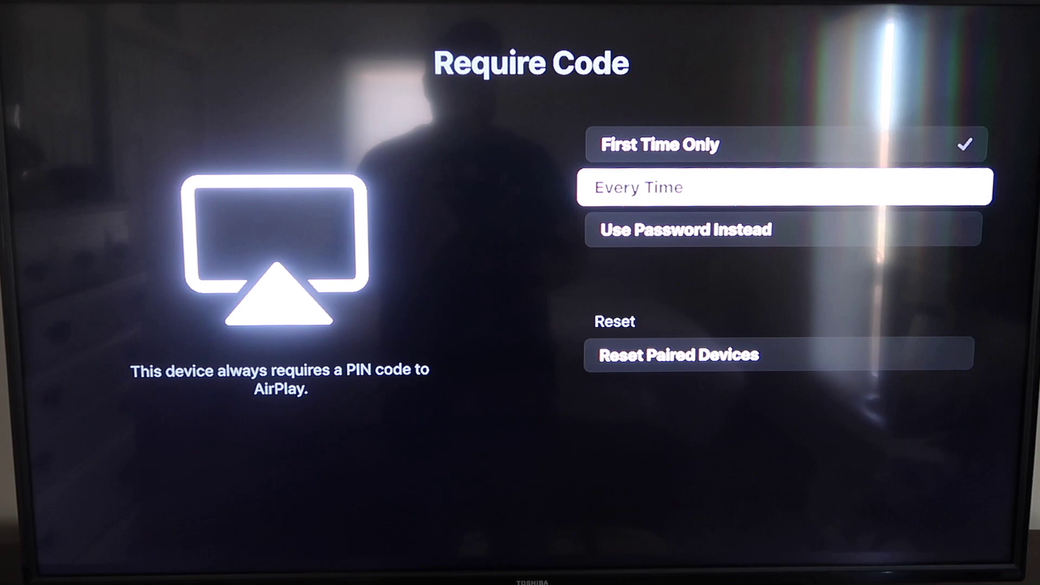
key("Up")
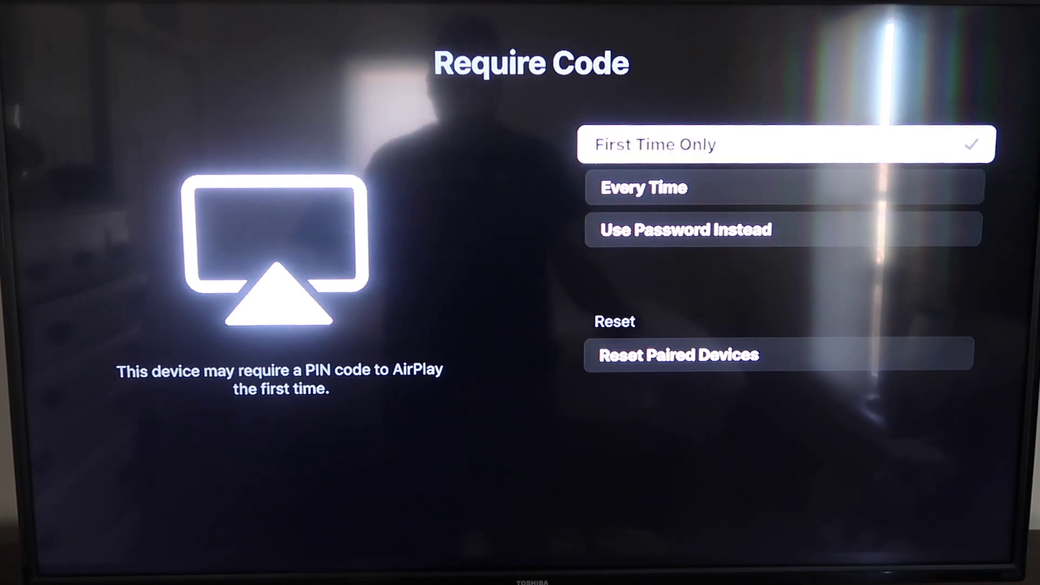
key("Escape")
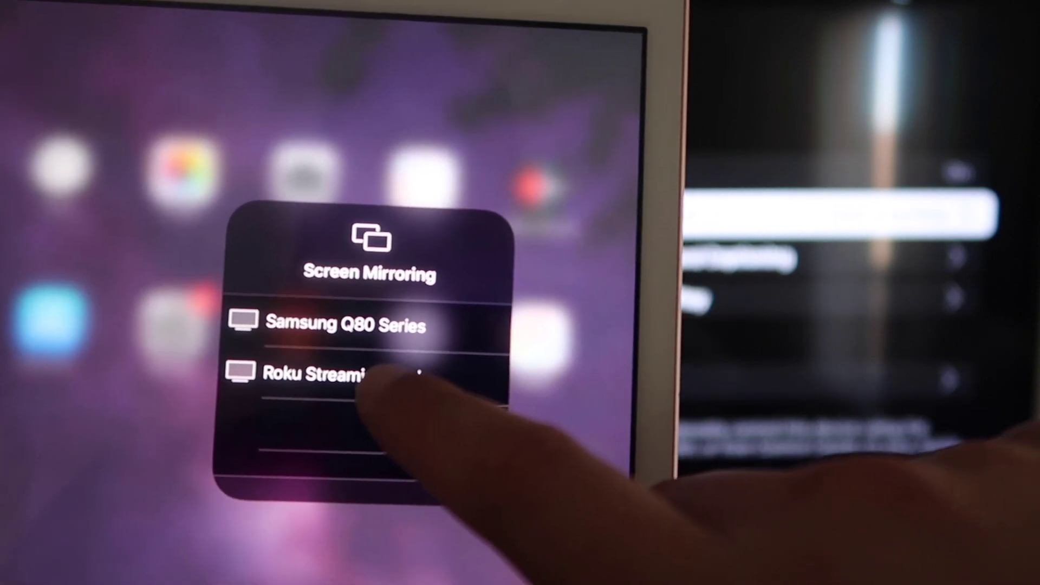
- Choose Roku Streaming Stick in the iPad's Screen Mirroring list
left_click(383, 374)
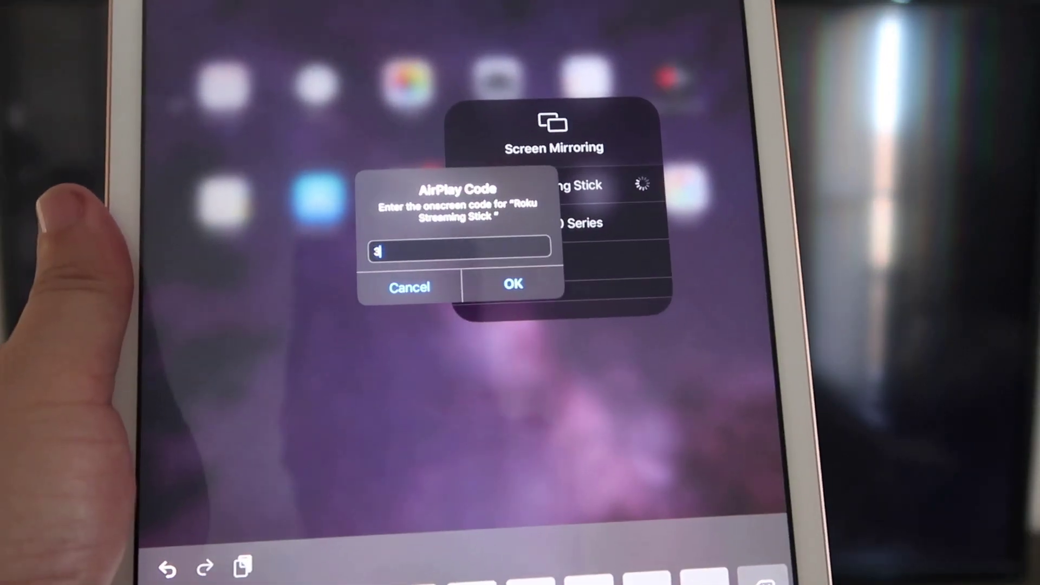
type("39")
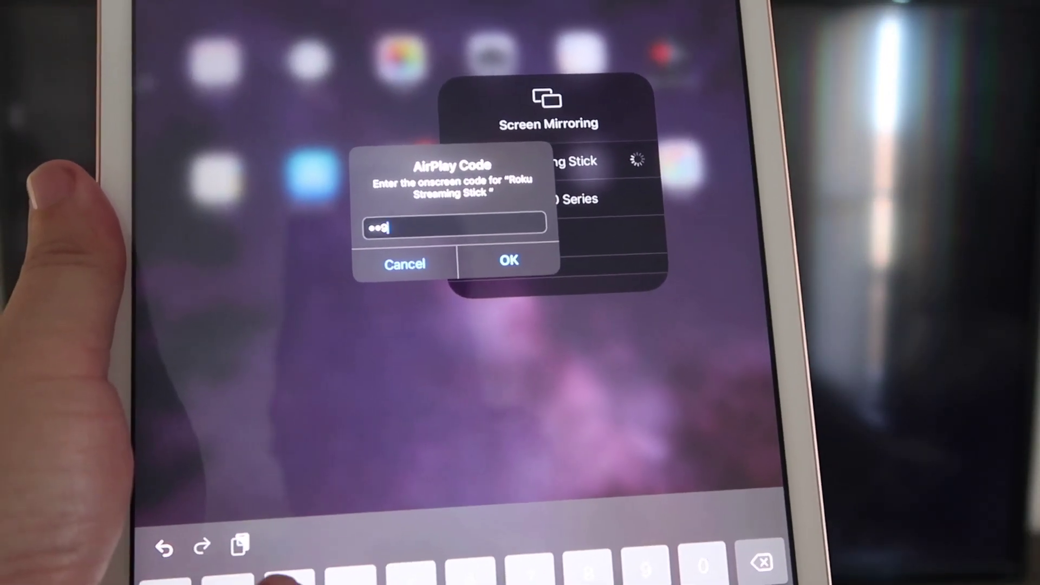
type("3")
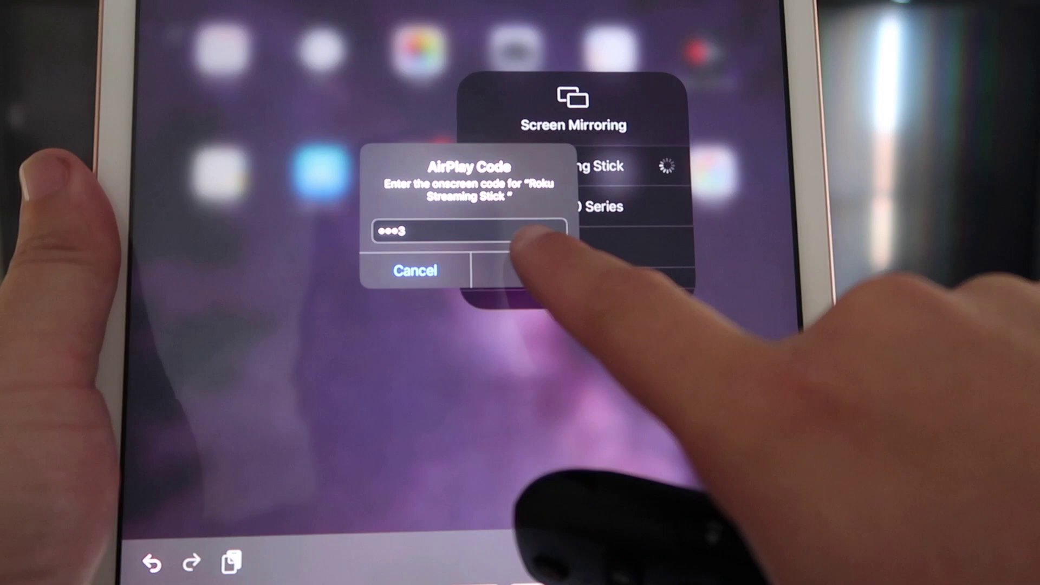